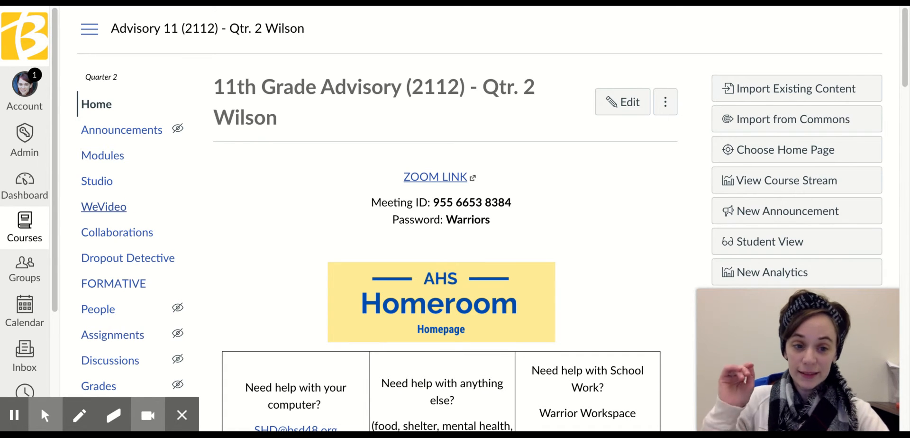
# Start a new assignment in the Advisory 11 course and examine its current content editor.
pyautogui.scroll(-10, 113, 279)
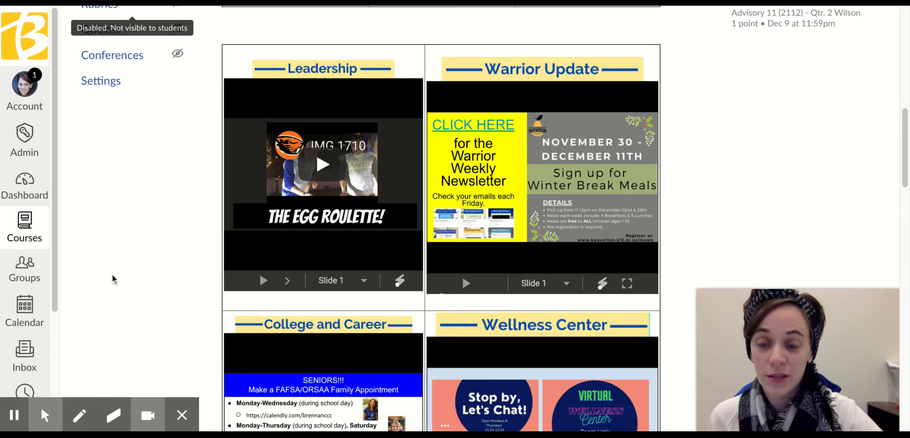
pyautogui.scroll(10, 157, 175)
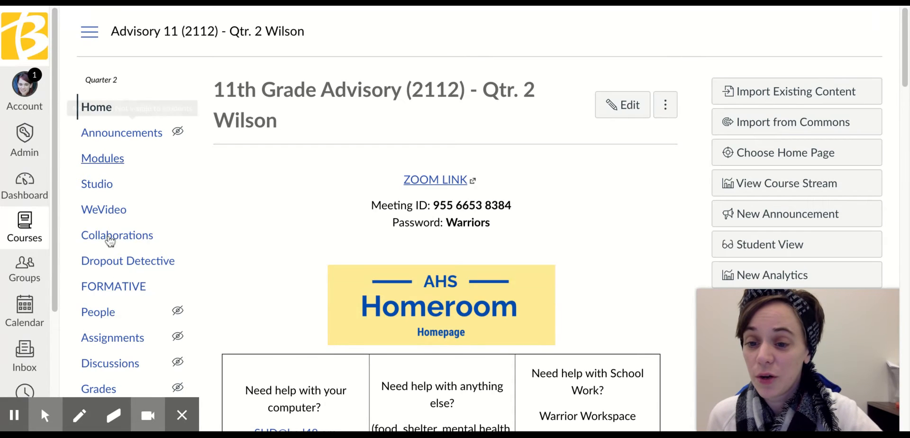
pyautogui.click(126, 348)
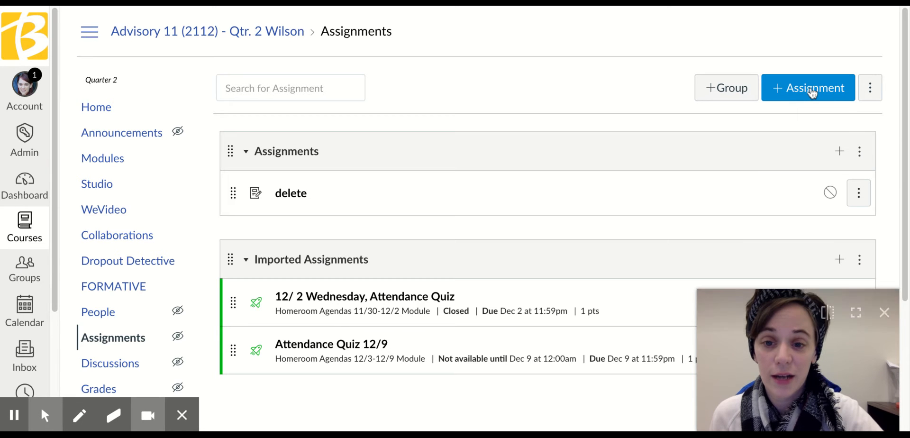
pyautogui.click(813, 91)
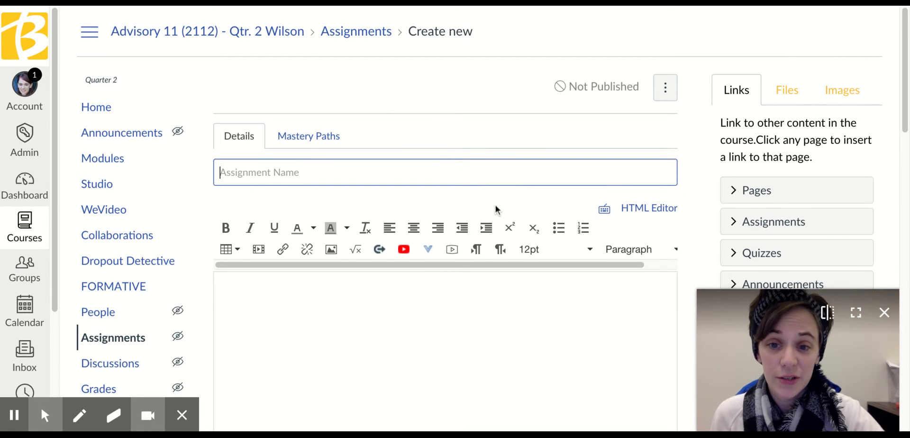
pyautogui.scroll(-1, 498, 205)
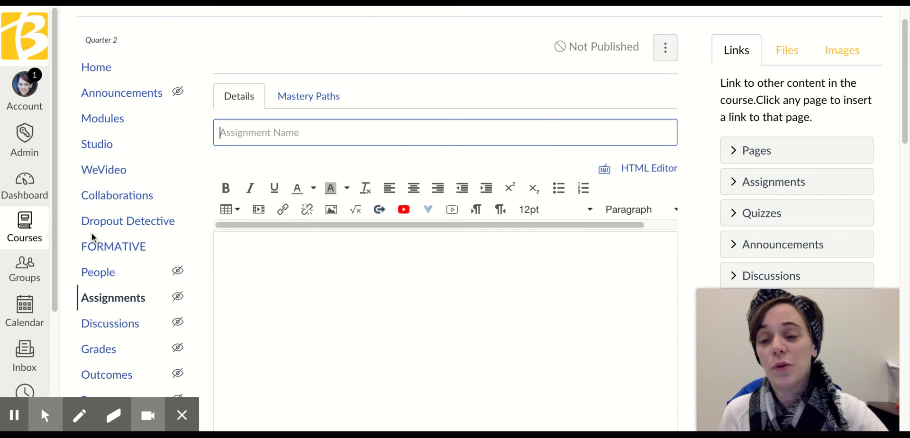
# Enable RCE Enhancements, RCE Auto-Save and Assignment Enhancements - Student in the course's feature options.
pyautogui.scroll(-5, 109, 256)
pyautogui.click(99, 249)
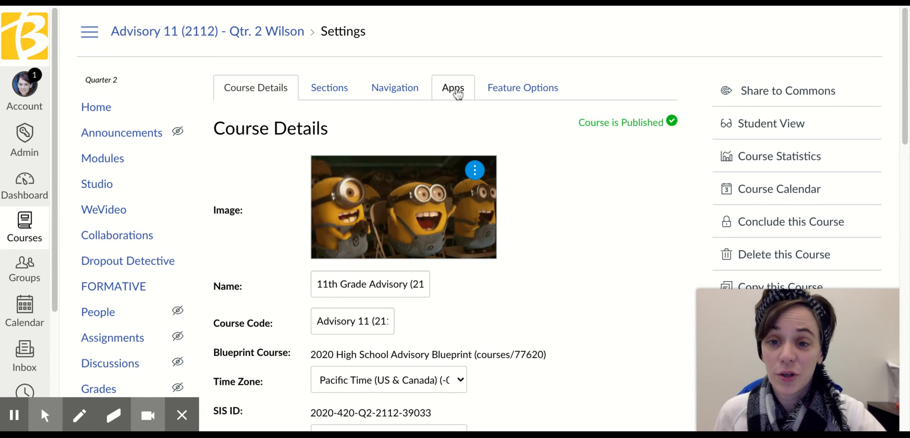
pyautogui.click(542, 89)
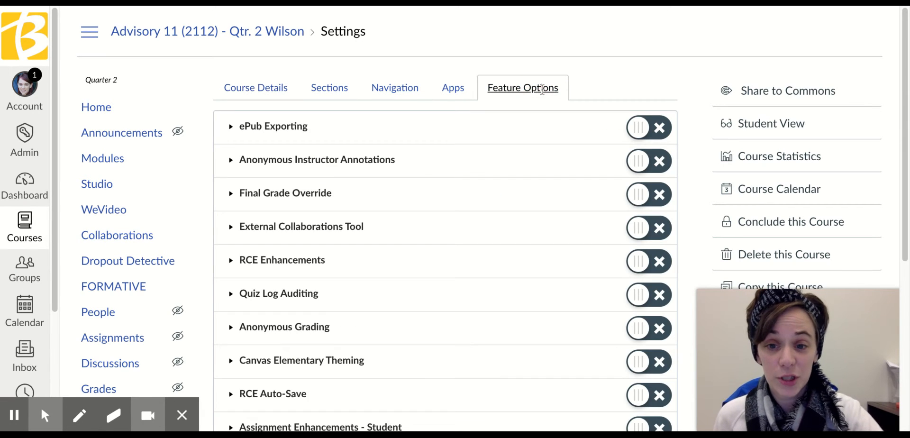
pyautogui.scroll(-1, 585, 225)
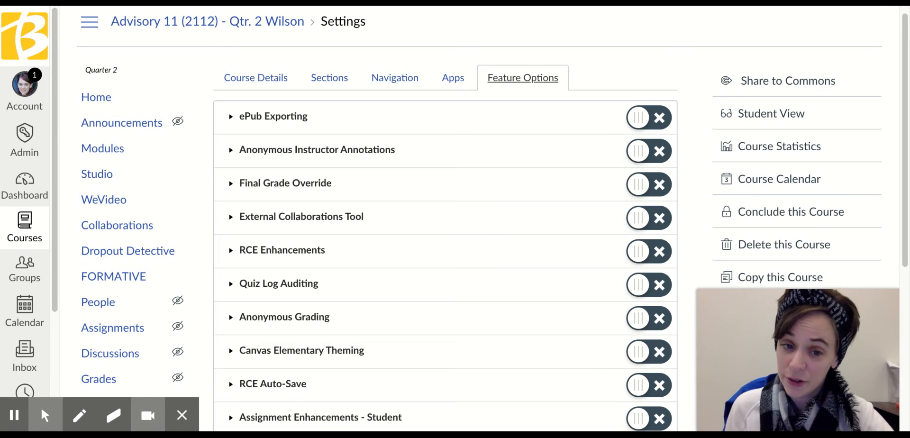
pyautogui.click(649, 251)
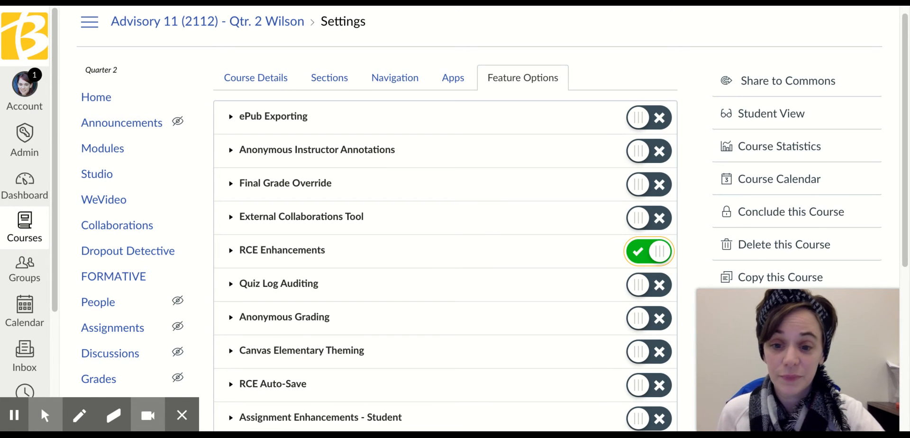
pyautogui.scroll(-2, 494, 221)
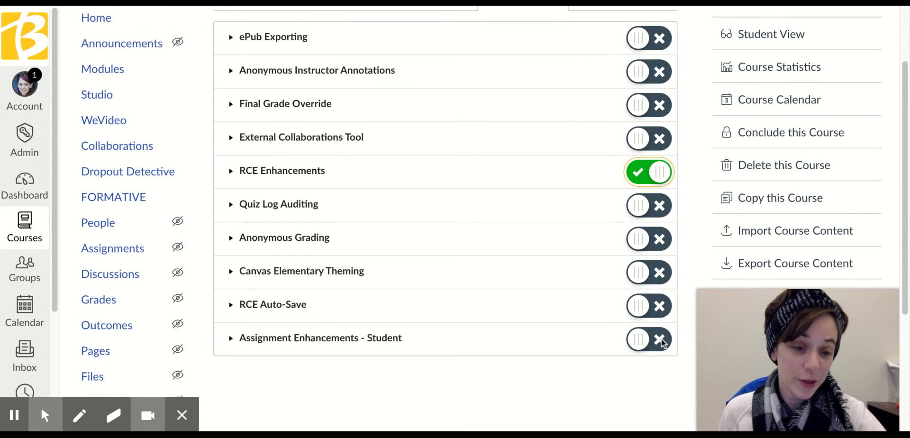
pyautogui.click(649, 306)
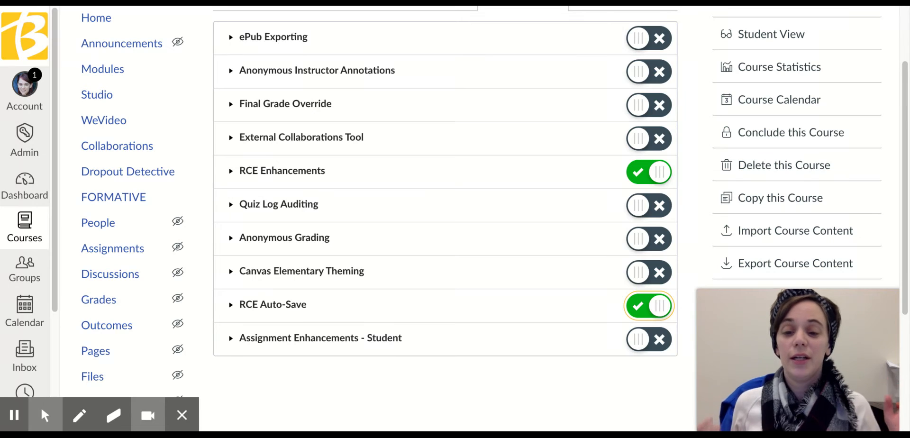
pyautogui.click(659, 346)
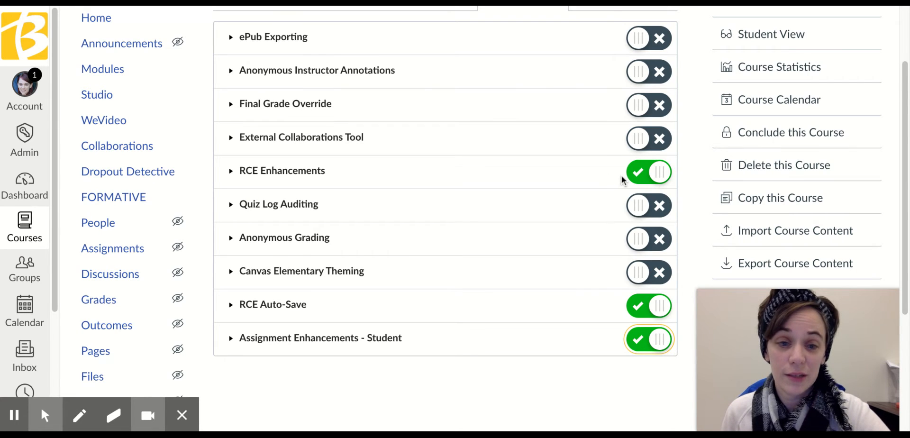
# Return to the course details and save the updated course settings.
pyautogui.scroll(2, 664, 220)
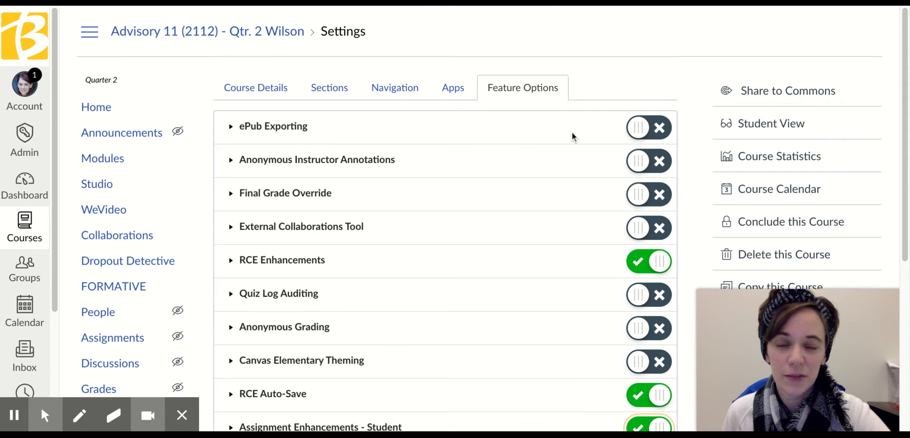
pyautogui.click(252, 98)
pyautogui.scroll(-10, 513, 167)
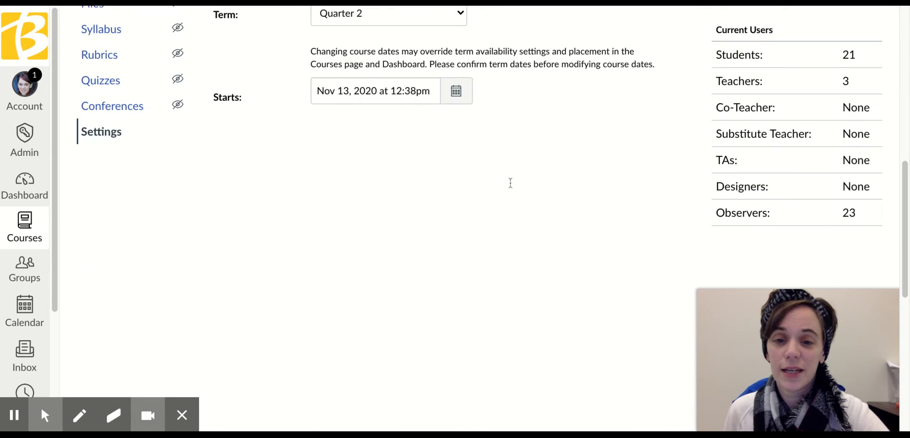
pyautogui.scroll(-8, 531, 227)
pyautogui.click(599, 362)
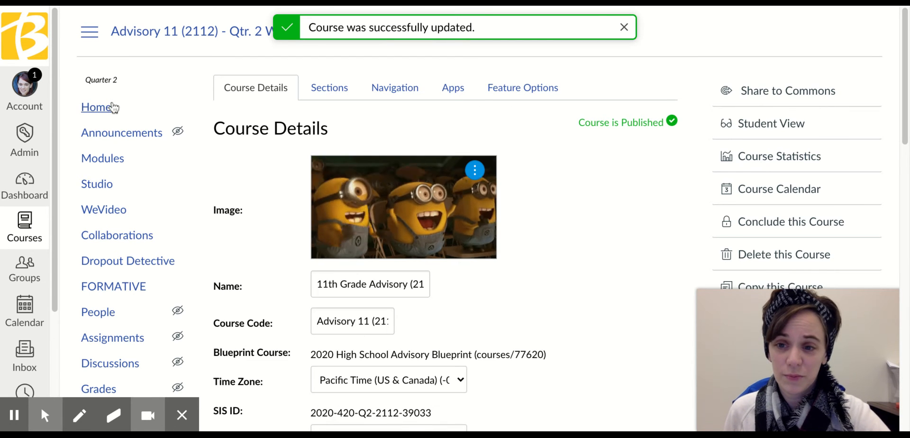
# Start a new assignment and insert a course link to the "For your Adults" page in its description.
pyautogui.click(119, 340)
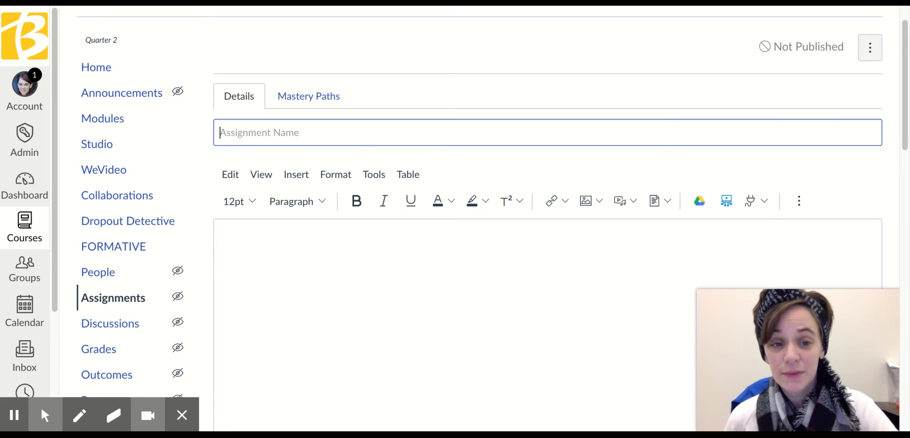
pyautogui.scroll(-1, 853, 203)
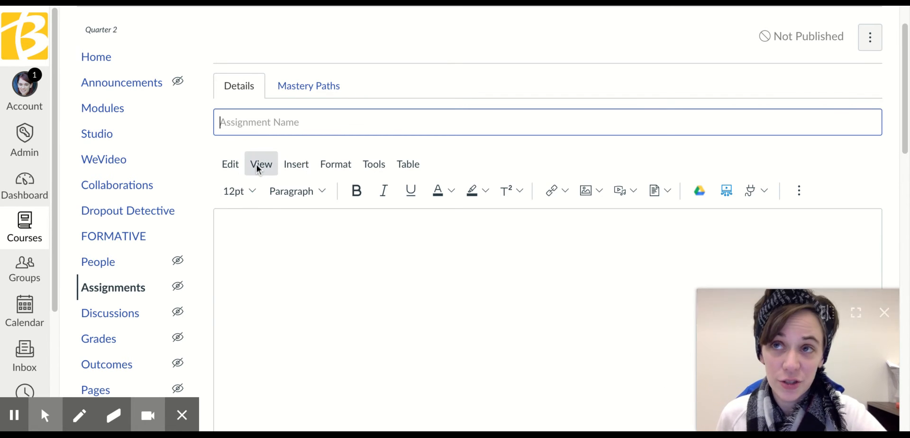
pyautogui.click(289, 168)
pyautogui.moveTo(305, 190)
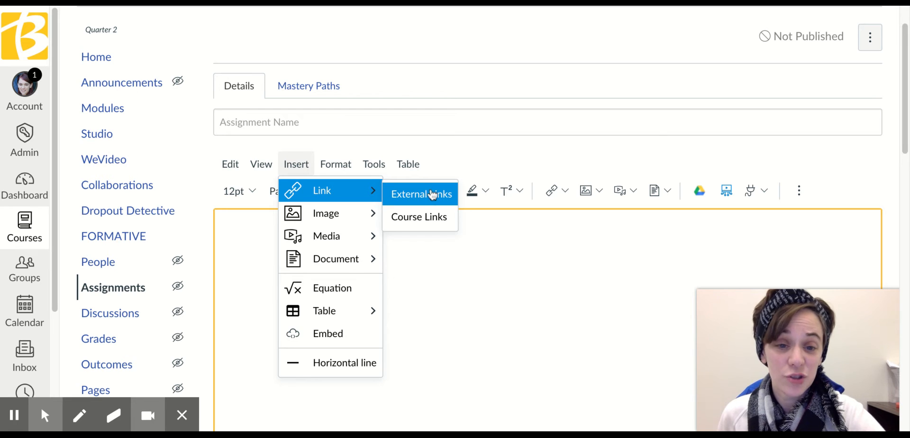
pyautogui.click(433, 221)
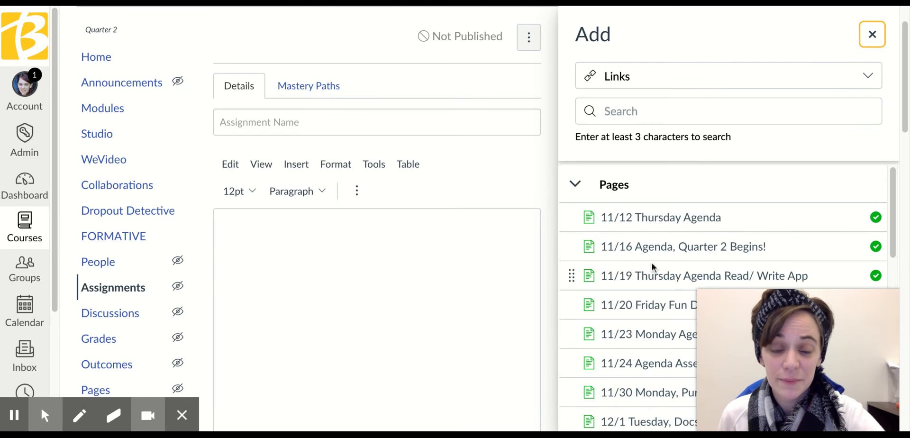
pyautogui.scroll(-3, 642, 261)
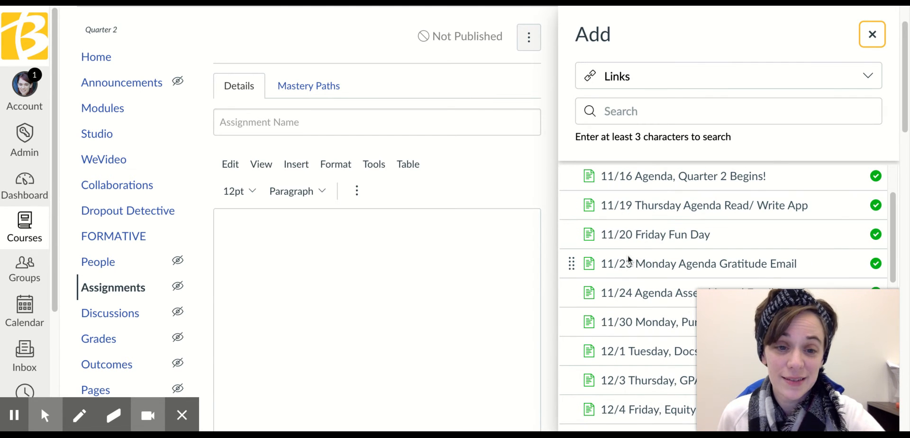
pyautogui.click(459, 320)
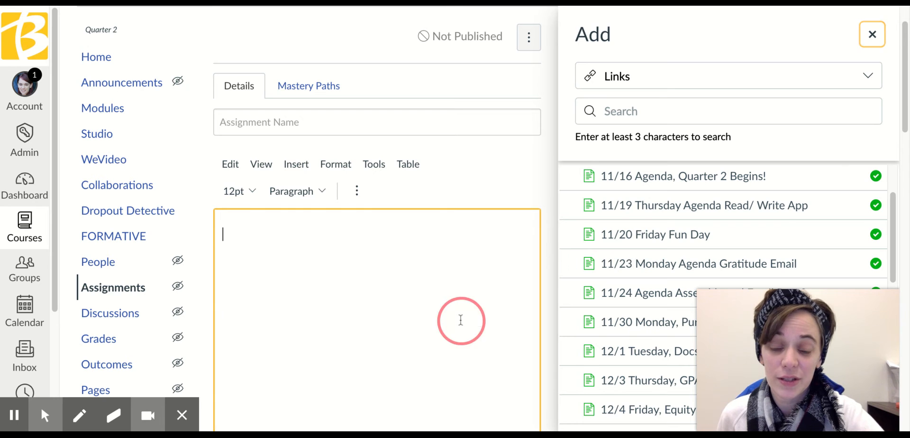
pyautogui.scroll(-3, 667, 256)
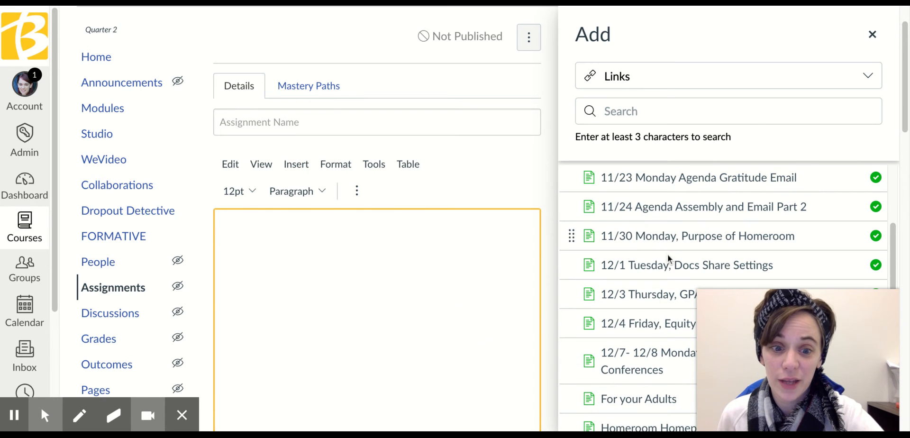
pyautogui.click(642, 399)
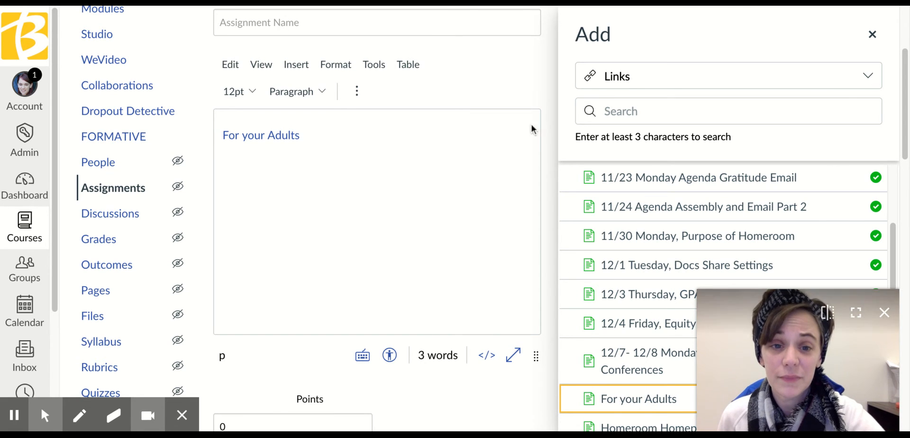
# Search the course links for "11/20", and clear the search.
pyautogui.click(621, 113)
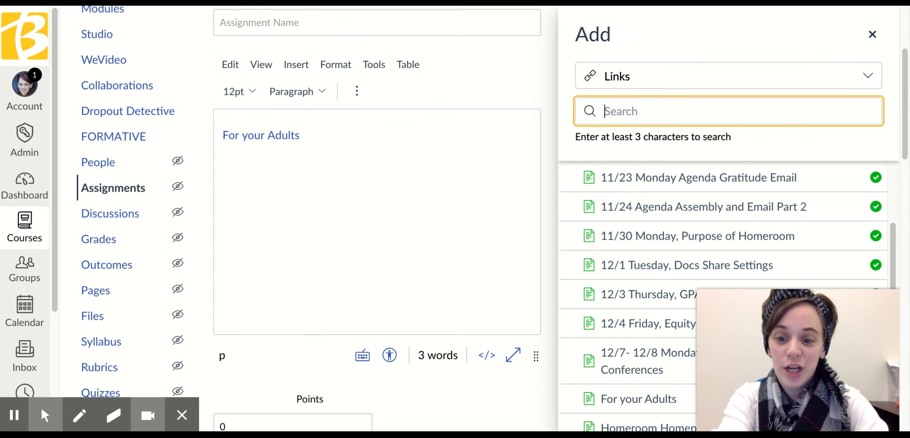
pyautogui.write('11/')
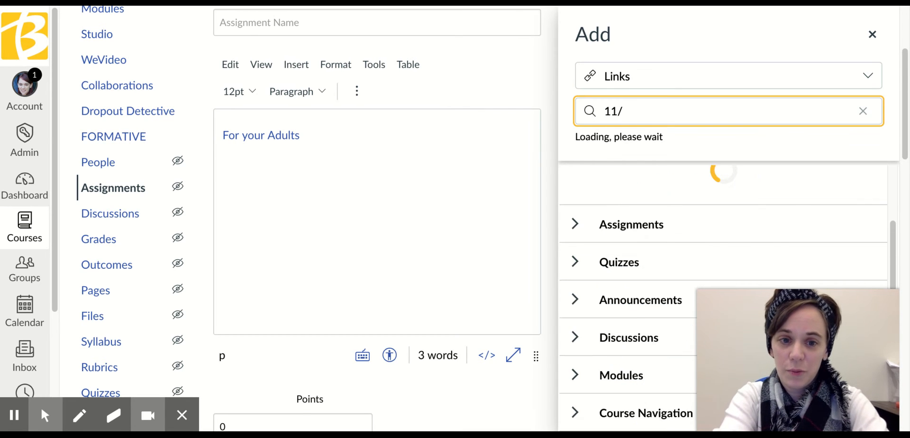
pyautogui.write('20')
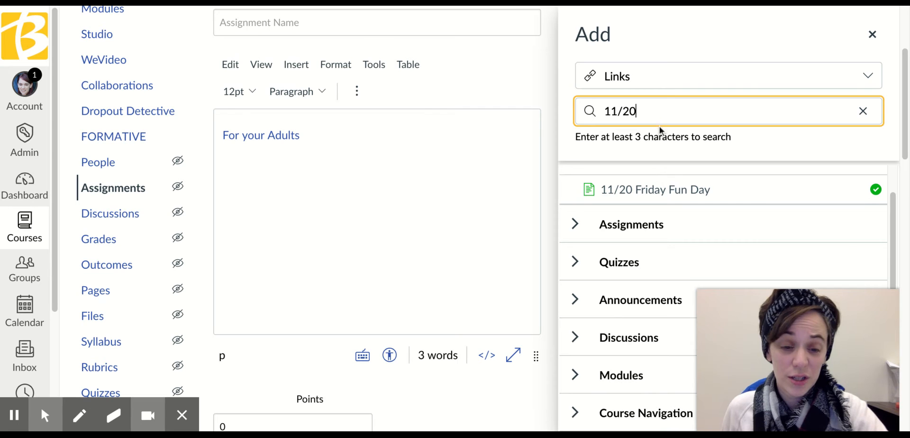
pyautogui.click(863, 111)
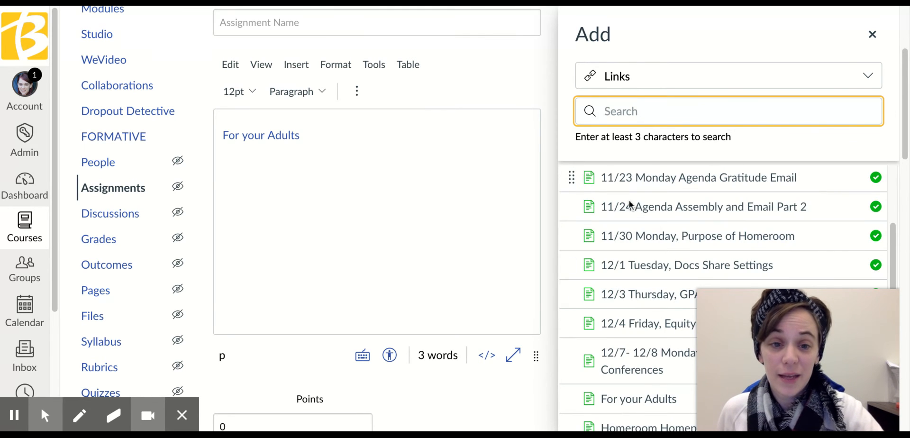
# Look through the course link categories, including Pages and Discussions, and close the list of links.
pyautogui.scroll(3, 631, 204)
pyautogui.click(575, 185)
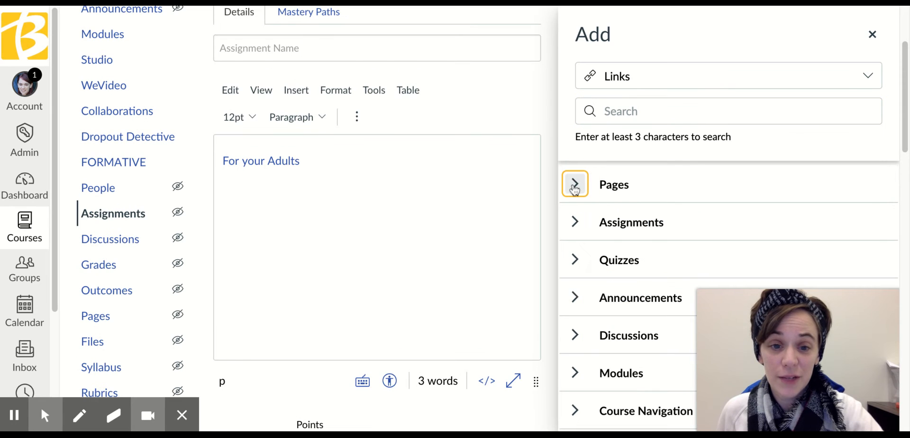
pyautogui.click(572, 334)
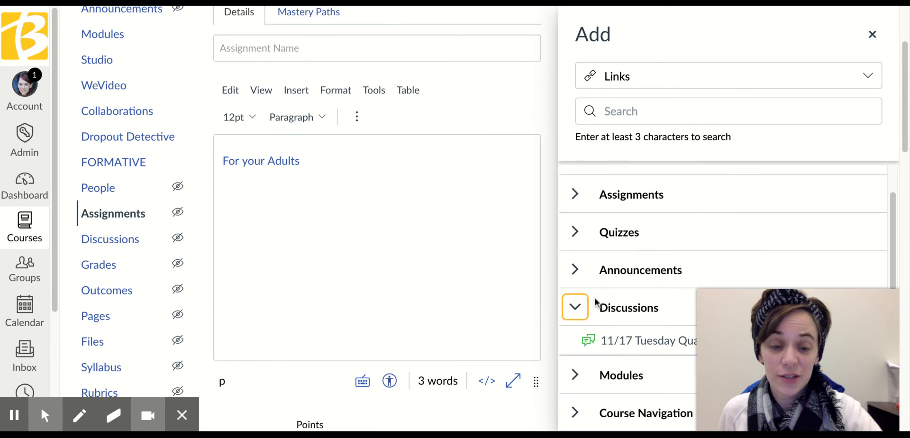
pyautogui.click(582, 311)
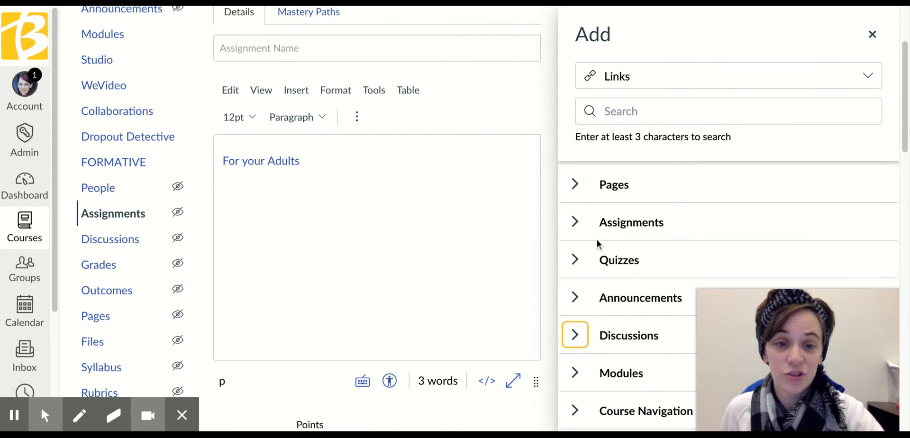
pyautogui.scroll(-5, 717, 223)
pyautogui.scroll(10, 718, 227)
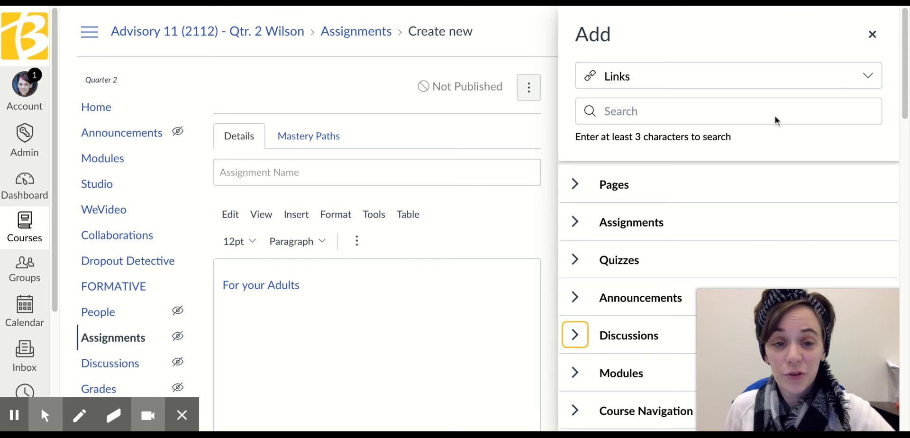
pyautogui.click(872, 35)
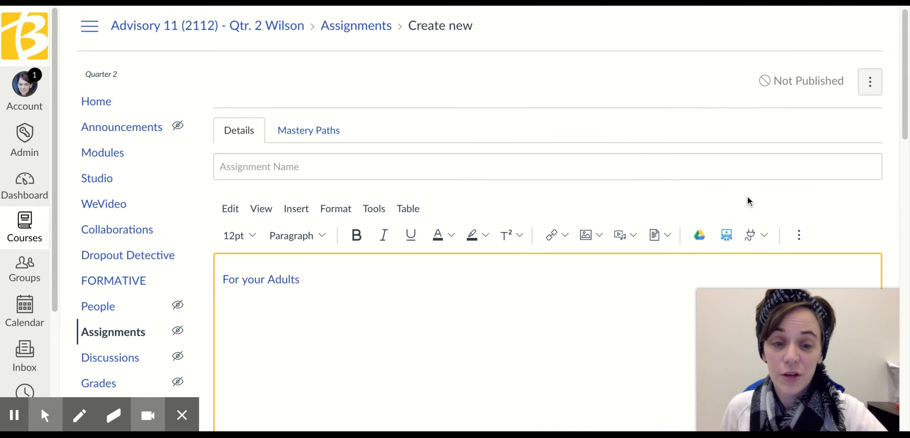
# Look through the text formatting options, including directionality, background color and text color.
pyautogui.scroll(-2, 747, 195)
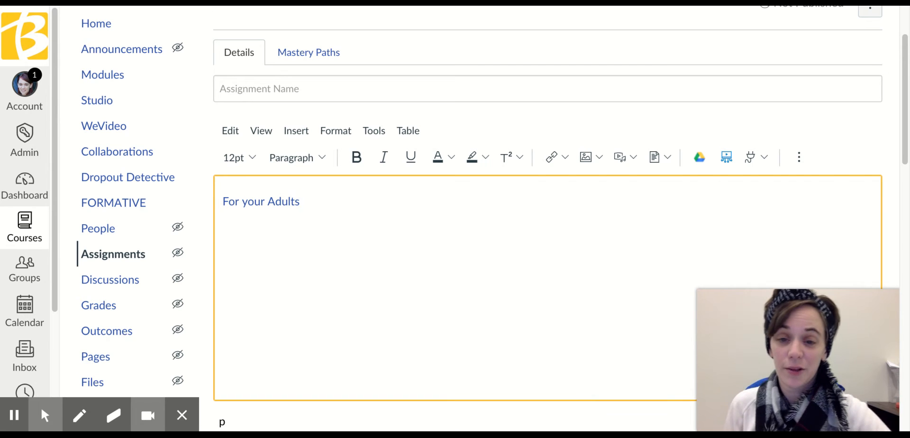
pyautogui.click(330, 134)
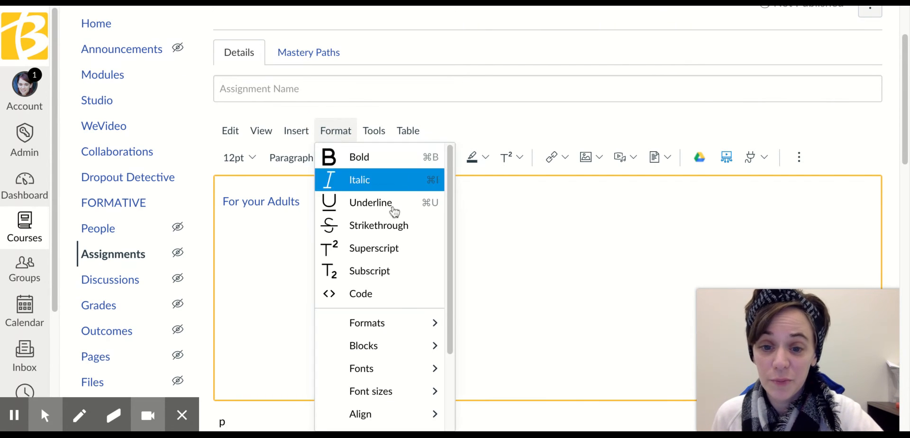
pyautogui.moveTo(375, 334)
pyautogui.scroll(-2, 376, 332)
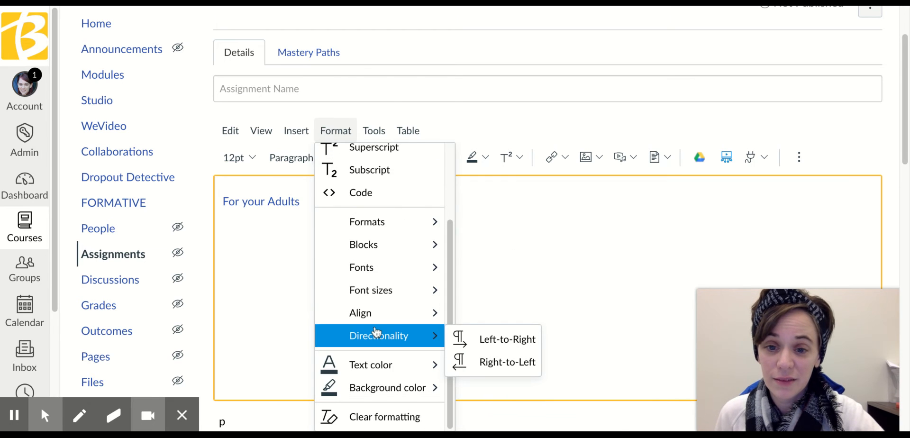
pyautogui.moveTo(382, 393)
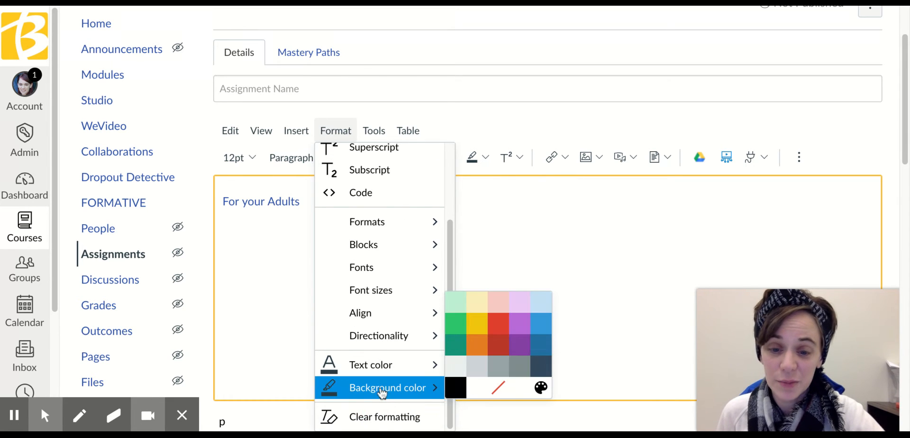
pyautogui.moveTo(382, 363)
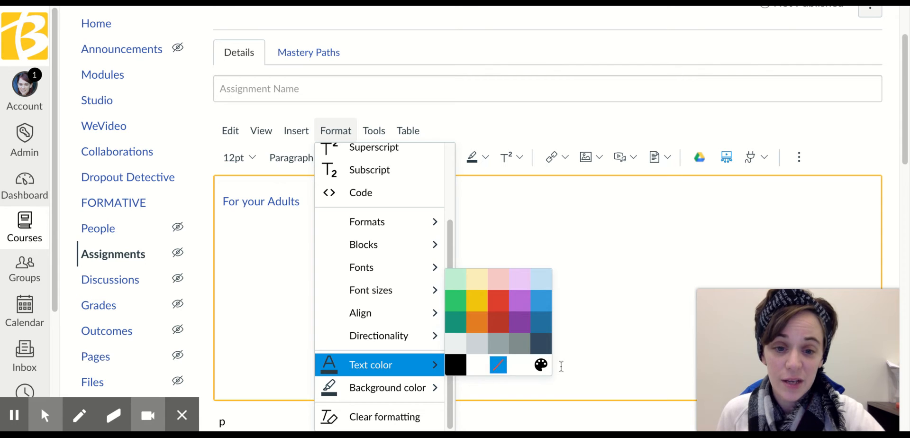
# Try a custom dark red text color, #440303, in the color picker and cancel it.
pyautogui.click(541, 365)
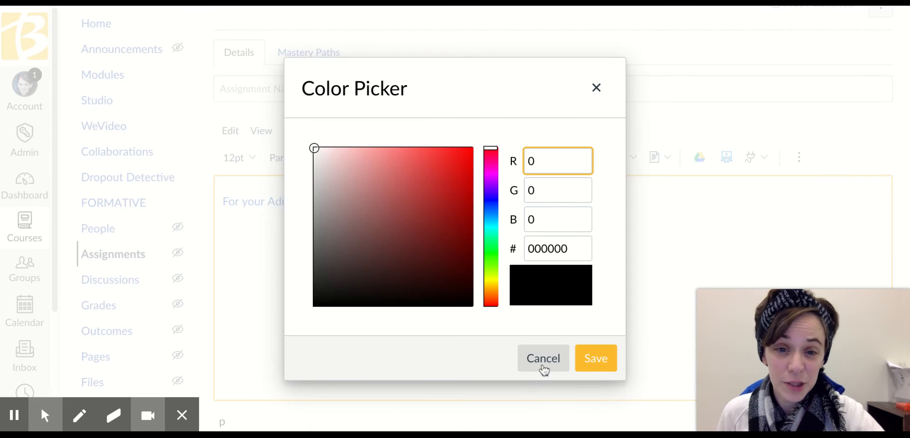
pyautogui.moveTo(308, 149); pyautogui.dragTo(468, 264)
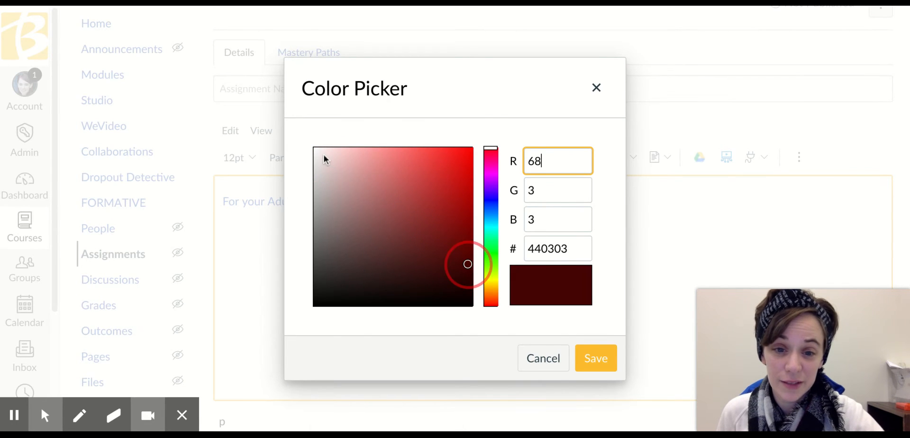
pyautogui.click(548, 360)
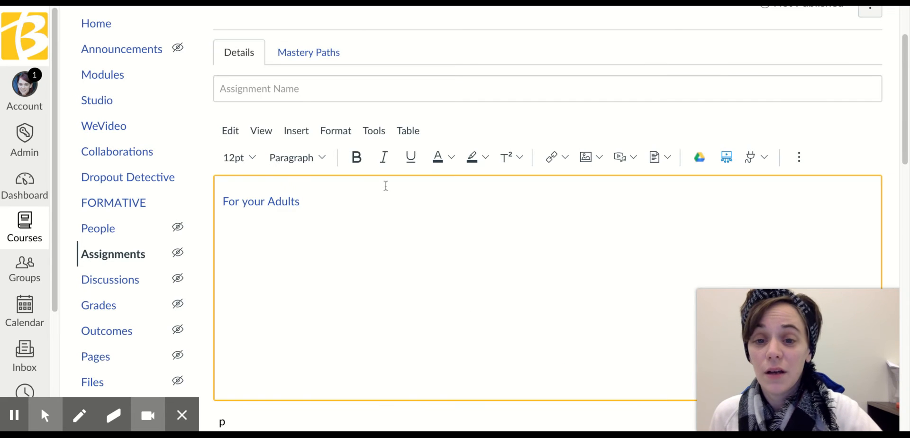
# Examine the formatting choices in detail, including block styles, headings, inline formats, font sizes and directionality, and close the list.
pyautogui.click(260, 131)
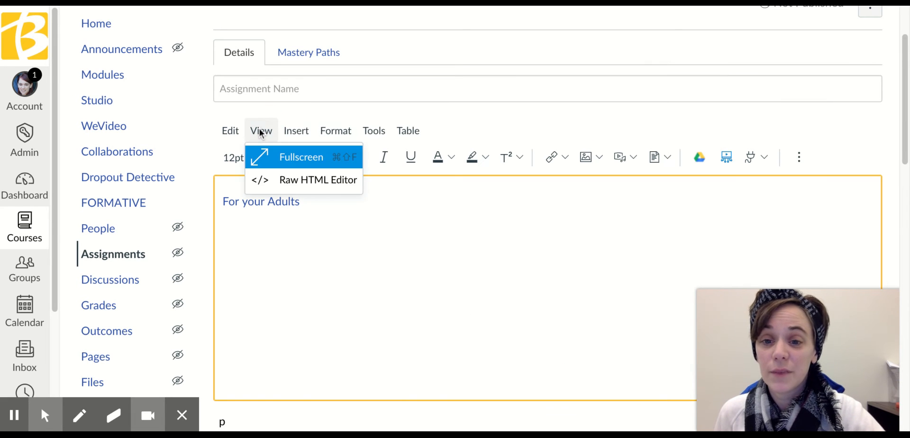
pyautogui.click(340, 128)
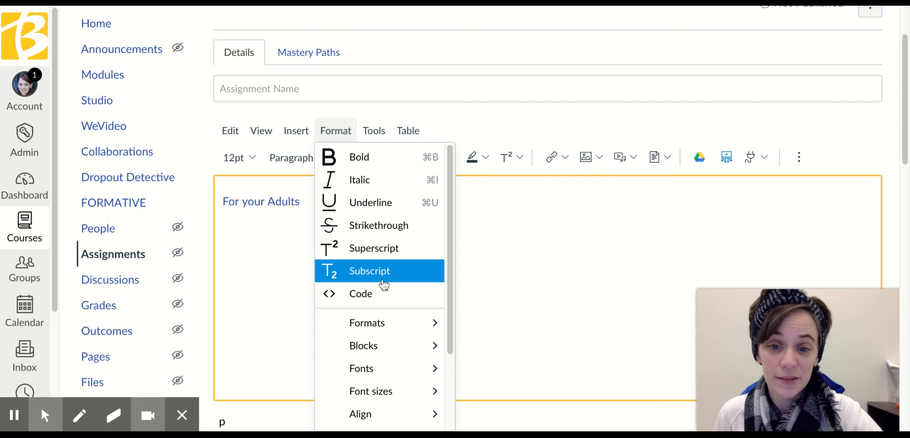
pyautogui.scroll(-1, 383, 282)
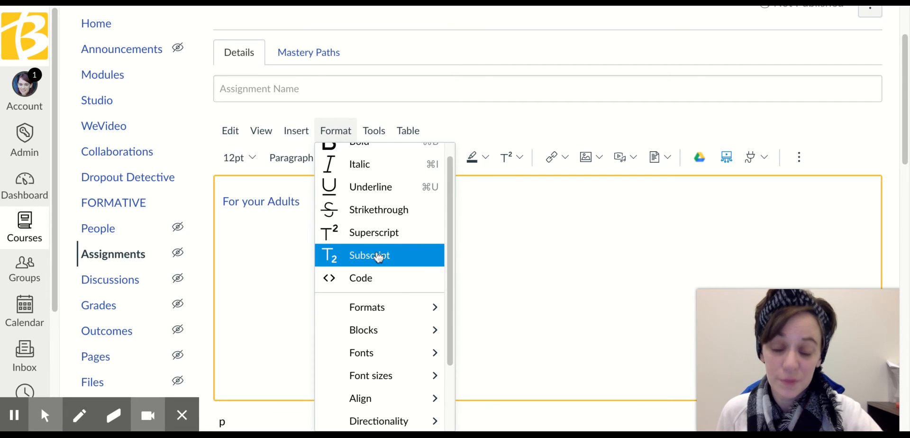
pyautogui.scroll(-2, 378, 257)
pyautogui.moveTo(390, 297)
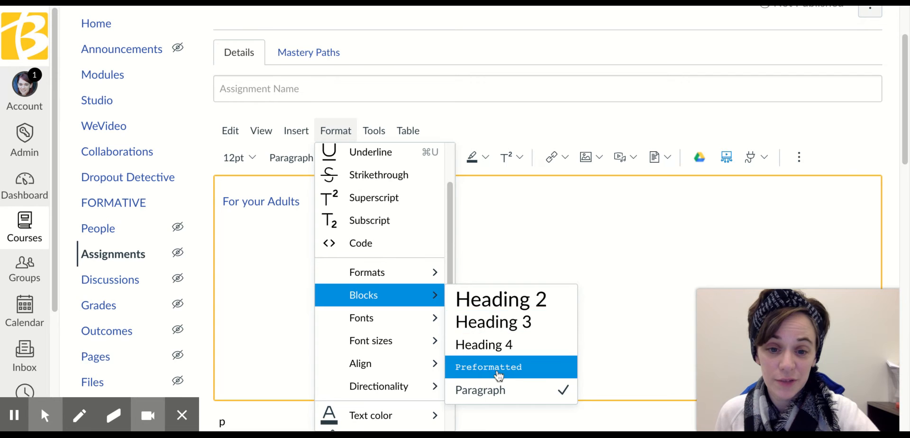
pyautogui.moveTo(414, 276)
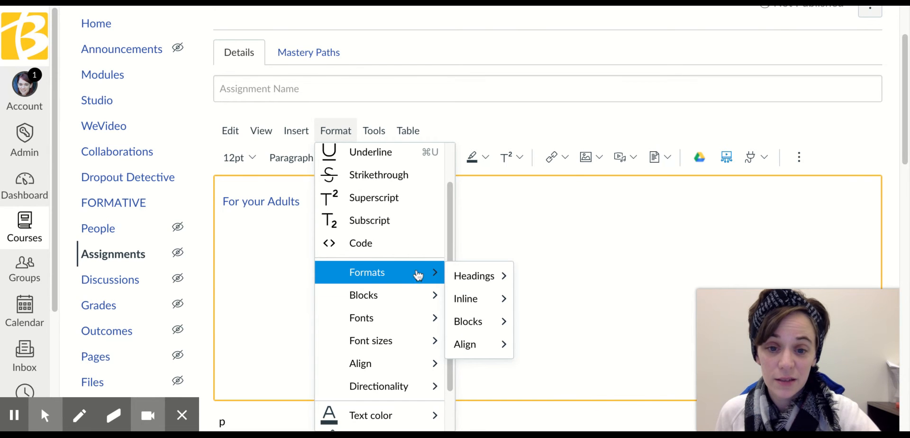
pyautogui.moveTo(462, 278)
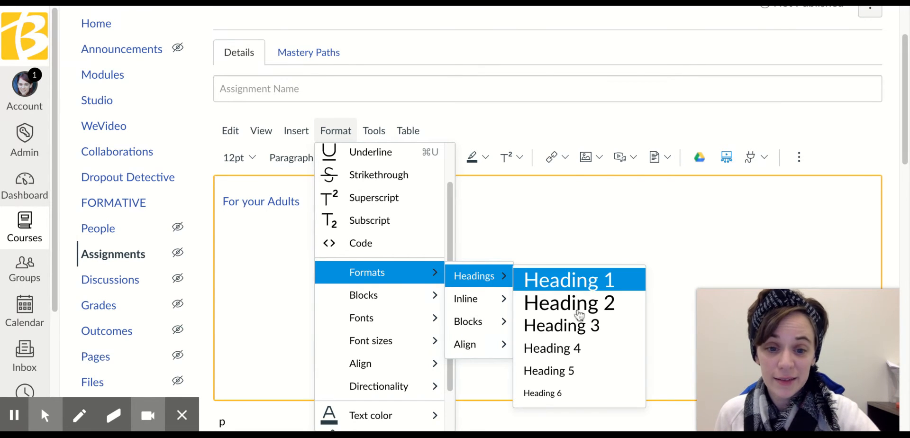
pyautogui.moveTo(495, 298)
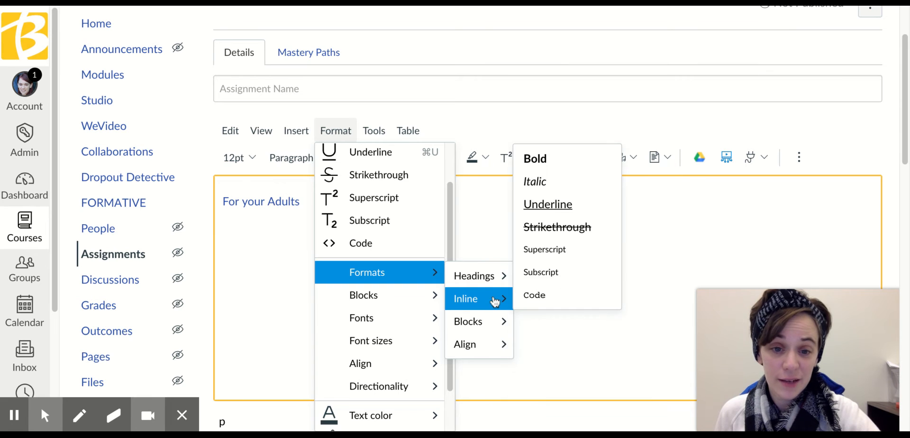
pyautogui.moveTo(493, 321)
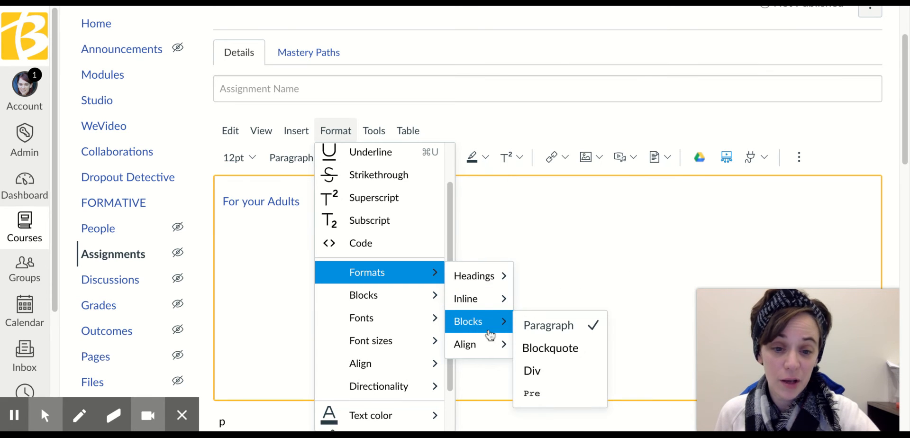
pyautogui.moveTo(488, 350)
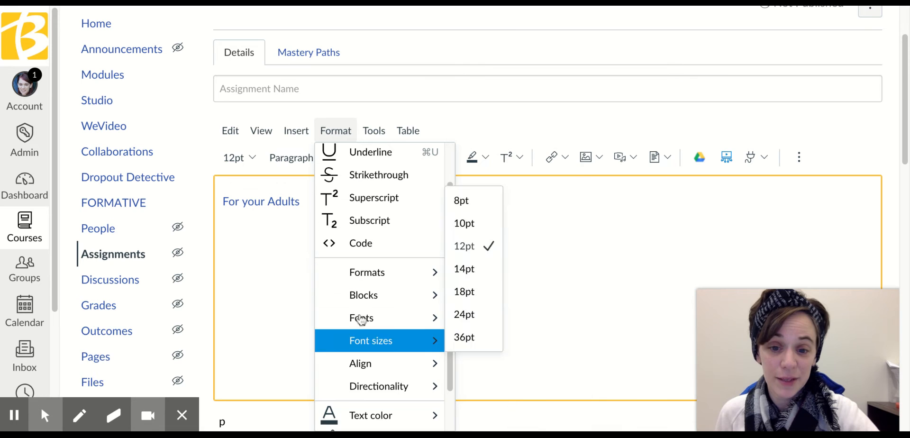
pyautogui.moveTo(373, 388)
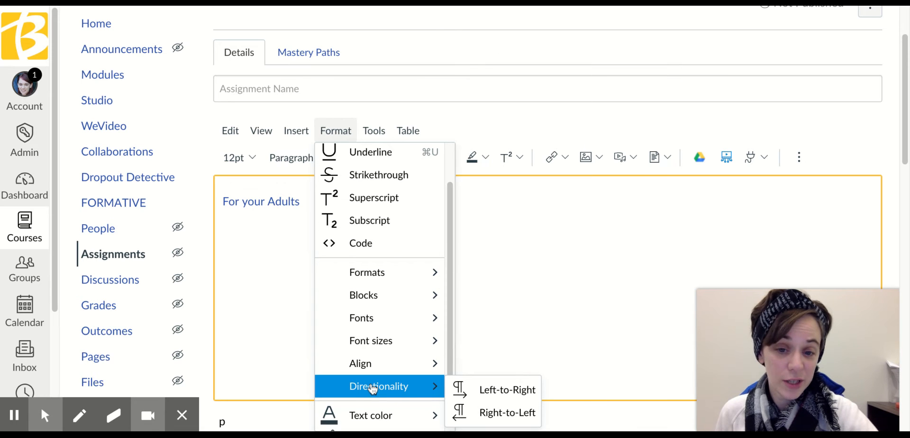
pyautogui.click(538, 264)
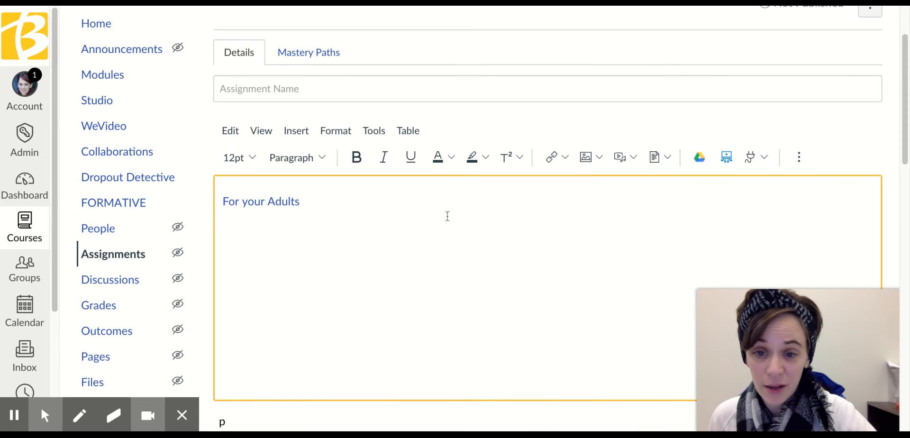
# Show the additional editing tools and look at the text alignment and list style choices.
pyautogui.click(801, 155)
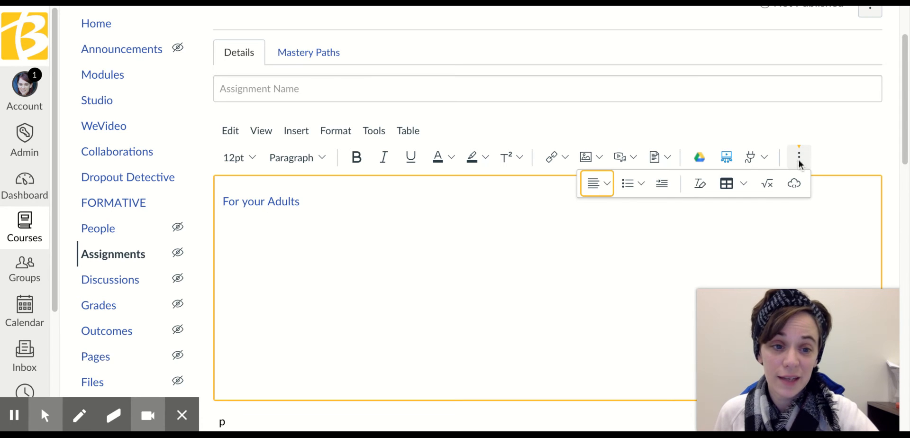
pyautogui.click(609, 190)
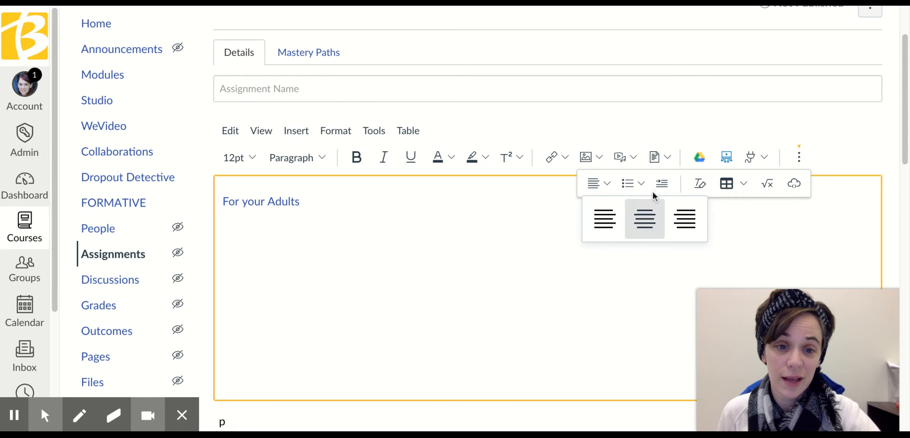
pyautogui.click(641, 183)
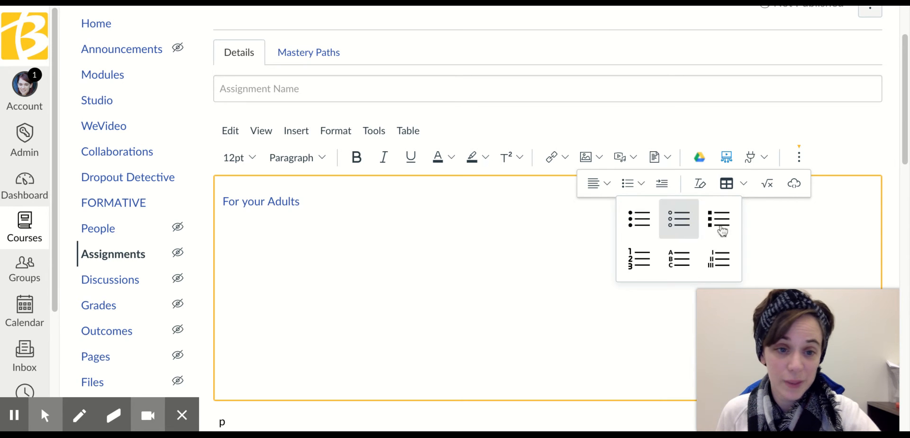
# Insert a table with four columns and two rows below the "For your Adults" link.
pyautogui.click(740, 184)
pyautogui.scroll(-2, 739, 183)
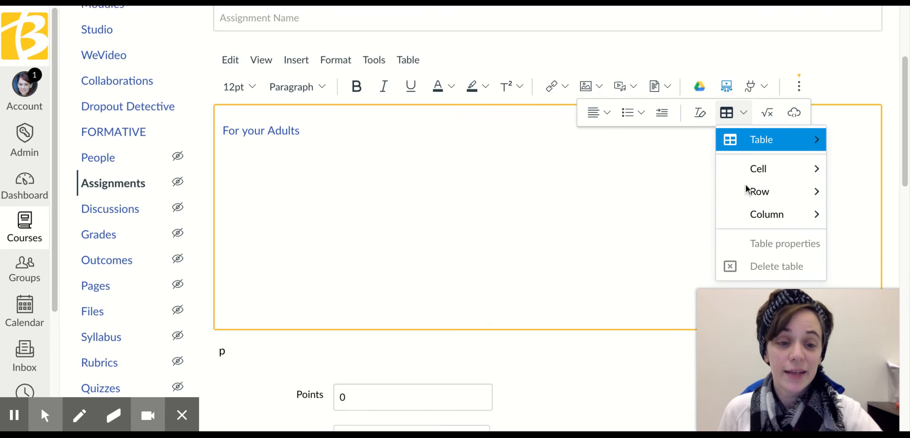
pyautogui.moveTo(782, 216)
pyautogui.moveTo(754, 194)
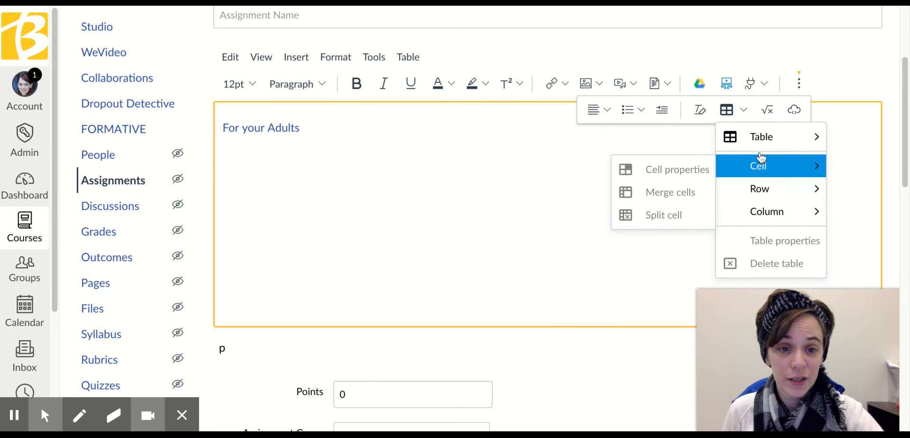
pyautogui.moveTo(758, 136)
pyautogui.click(632, 146)
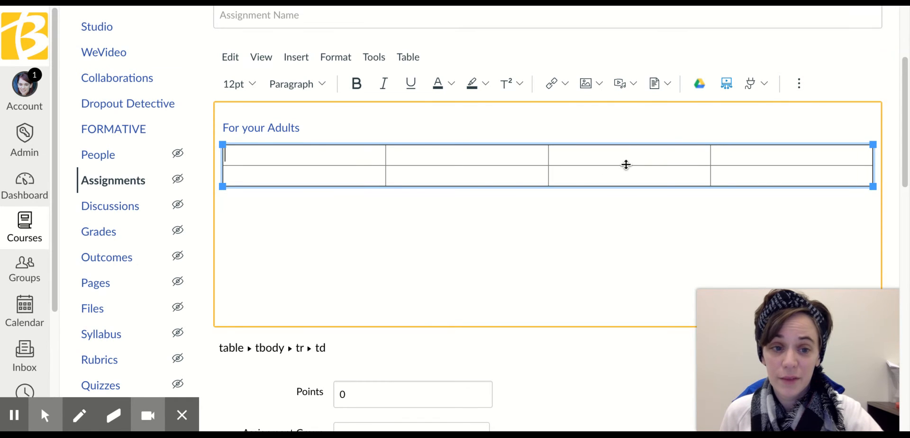
# Set the table's background color to red #E03E2D and its border color to blue, save the properties and deselect the table.
pyautogui.click(483, 152)
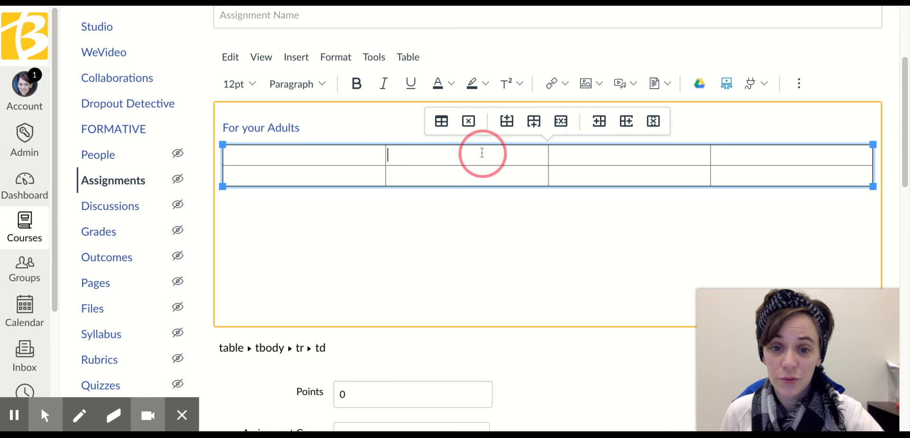
pyautogui.click(442, 121)
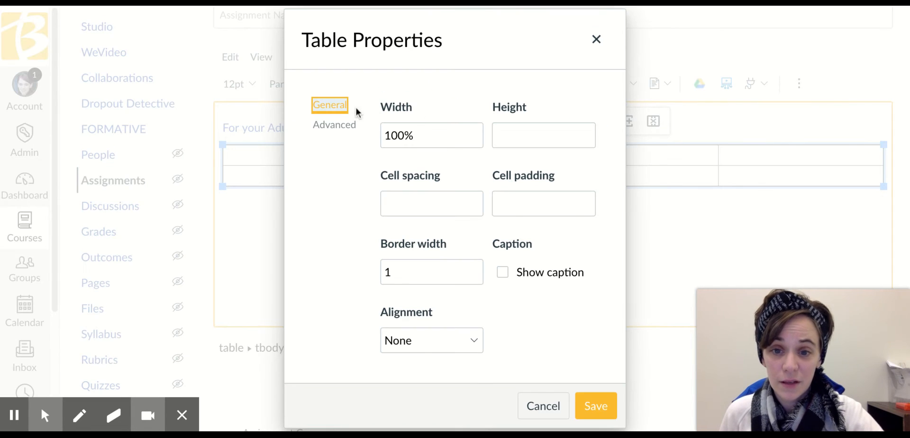
pyautogui.click(331, 127)
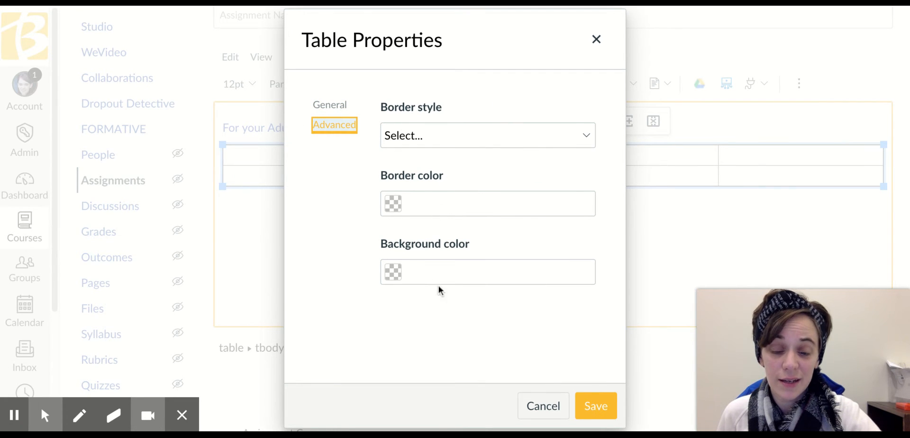
pyautogui.click(431, 268)
pyautogui.click(393, 273)
pyautogui.click(442, 318)
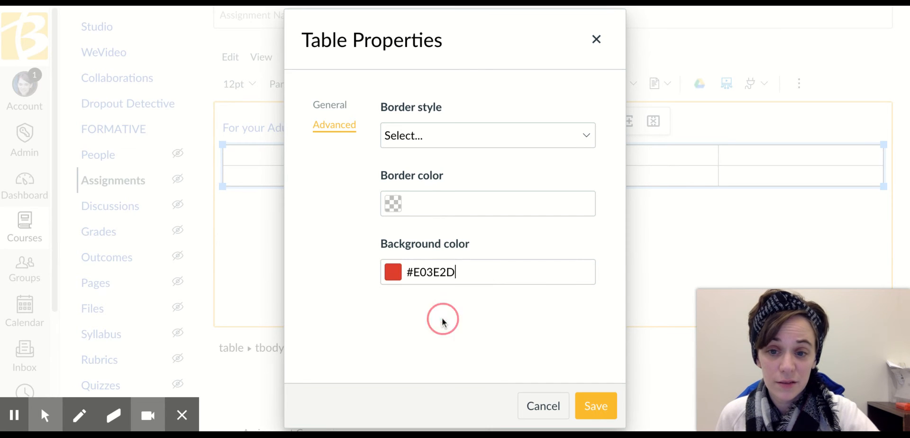
pyautogui.click(393, 204)
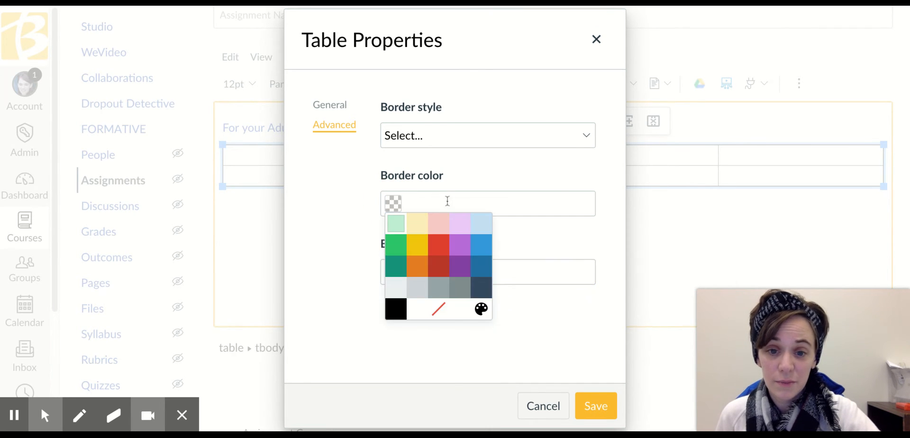
pyautogui.click(481, 245)
pyautogui.click(598, 404)
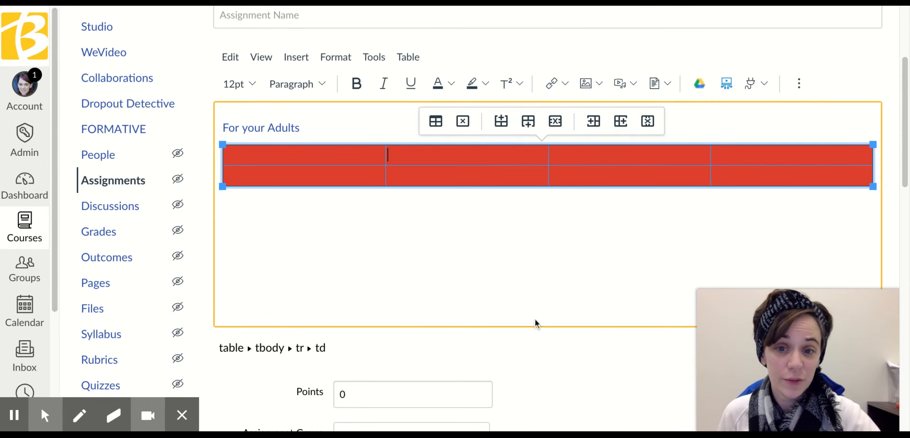
pyautogui.click(382, 215)
pyautogui.click(355, 212)
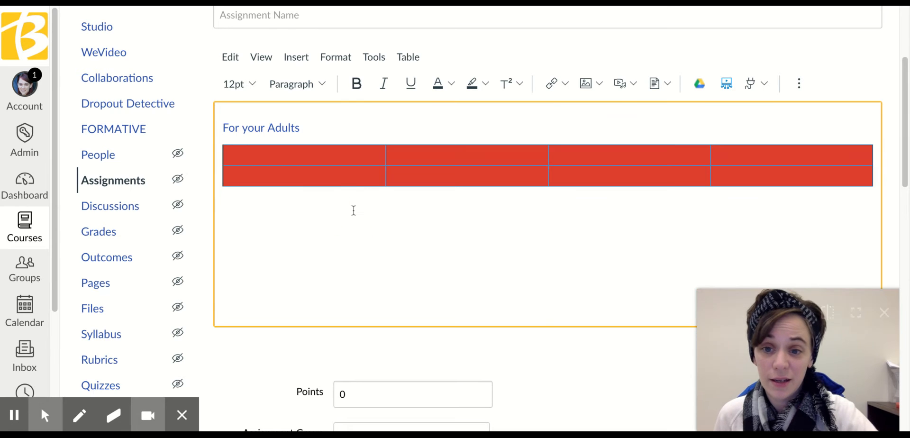
# Select the "For your Adults" link line and search the Google Apps files for "slides".
pyautogui.click(337, 131)
pyautogui.click(337, 131)
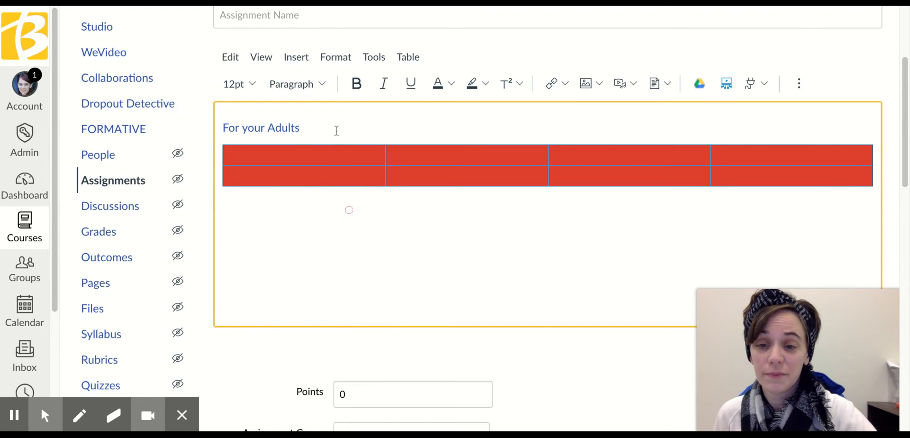
pyautogui.tripleClick(337, 131)
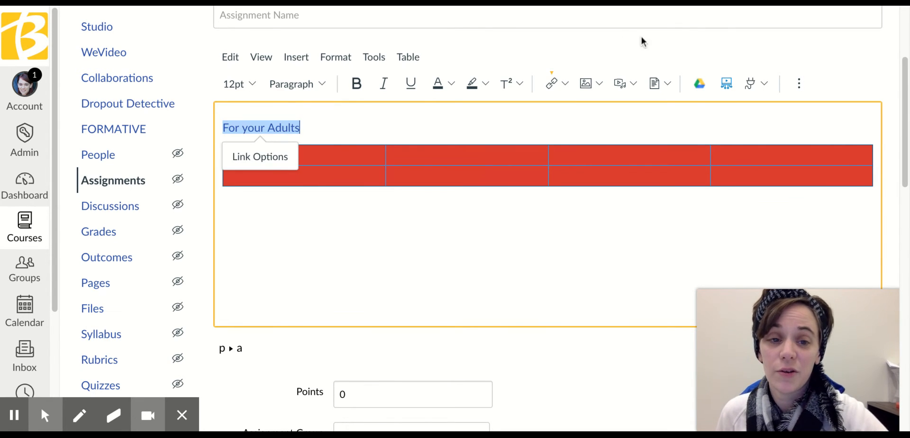
pyautogui.click(699, 83)
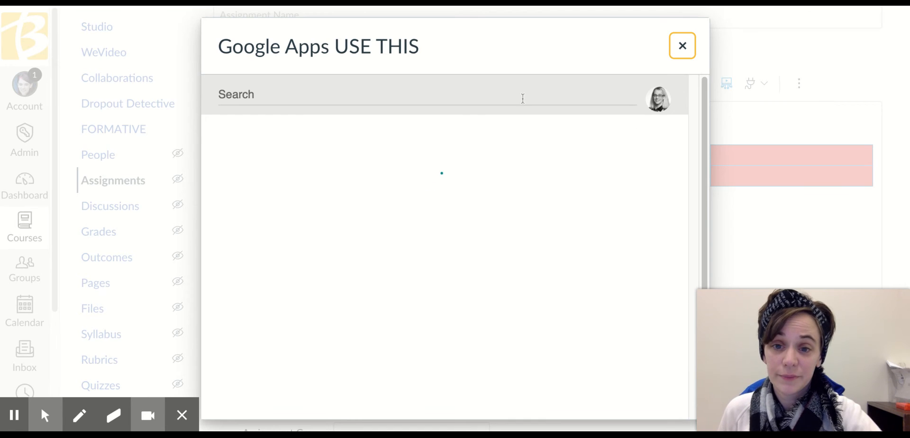
pyautogui.click(475, 98)
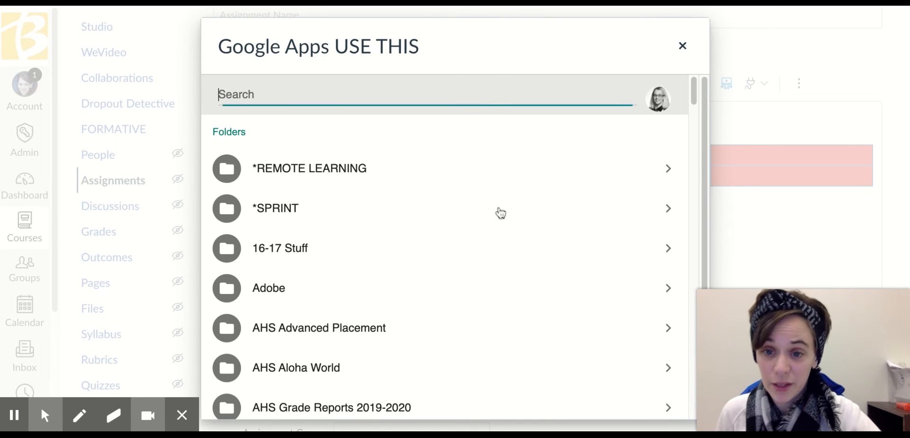
pyautogui.write('slides')
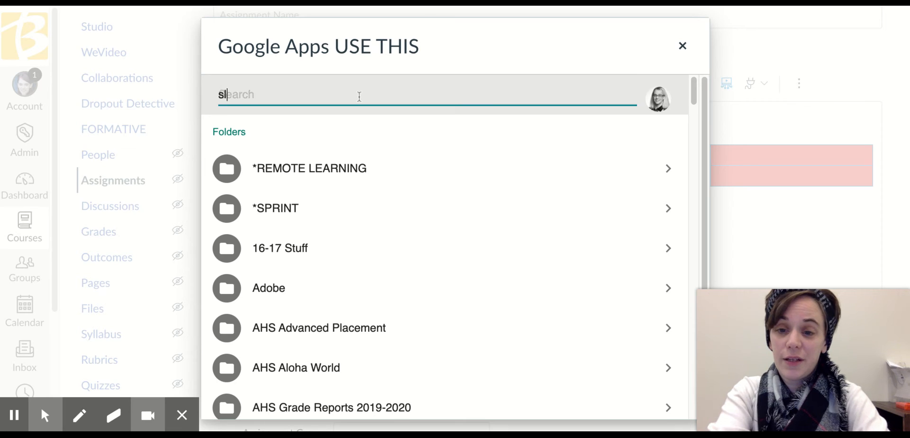
pyautogui.press('Return')
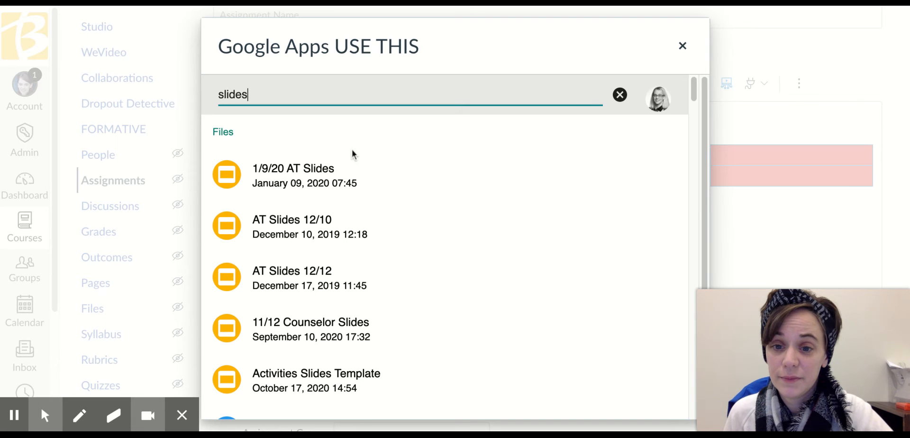
# Choose the 11/12 Counselor Slides file and embed it in the assignment description at the "For your Adults" link.
pyautogui.click(326, 320)
pyautogui.scroll(-10, 616, 295)
pyautogui.scroll(10, 616, 295)
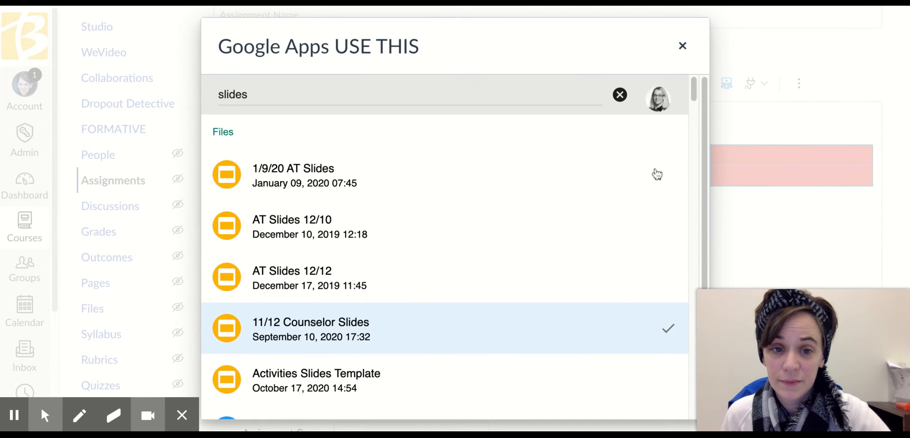
pyautogui.click(701, 90)
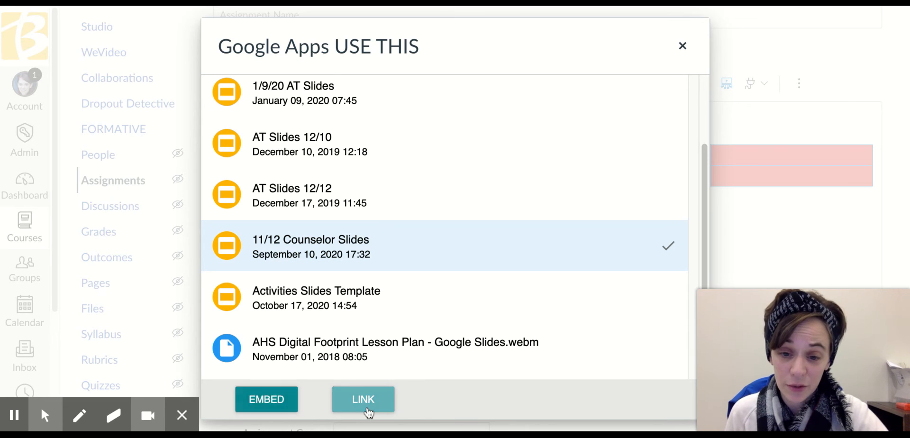
pyautogui.click(275, 403)
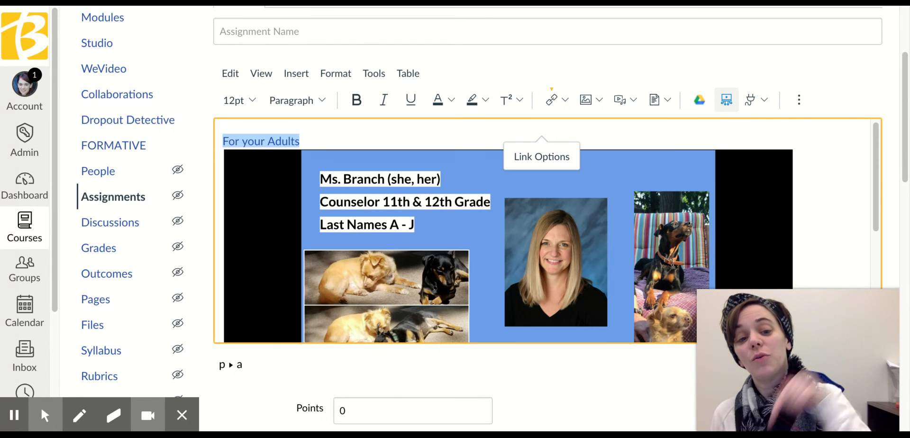
# Show the external apps available for inserting content into the description.
pyautogui.click(765, 100)
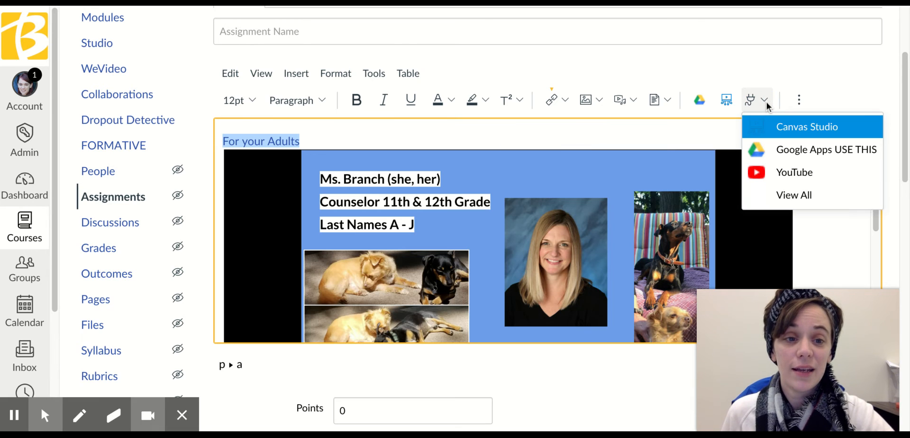